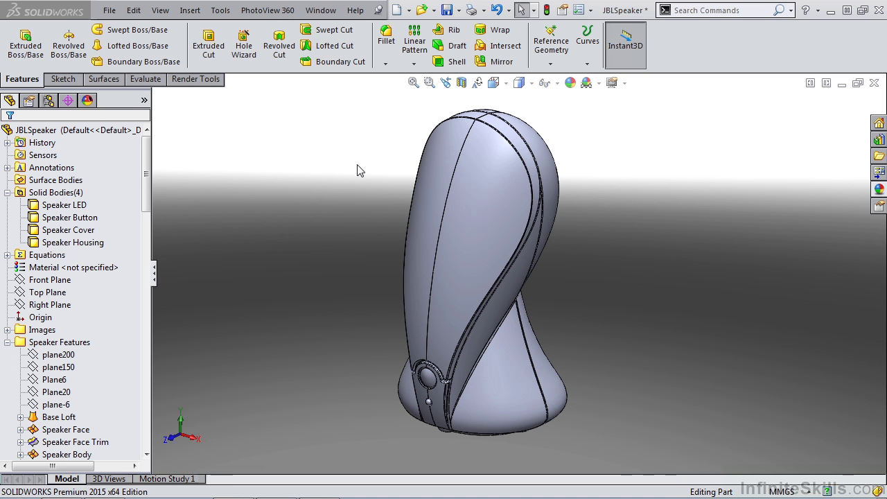
Add a new camera from View > Lights and Cameras to start Camera1 with a split preview
left_click(160, 12)
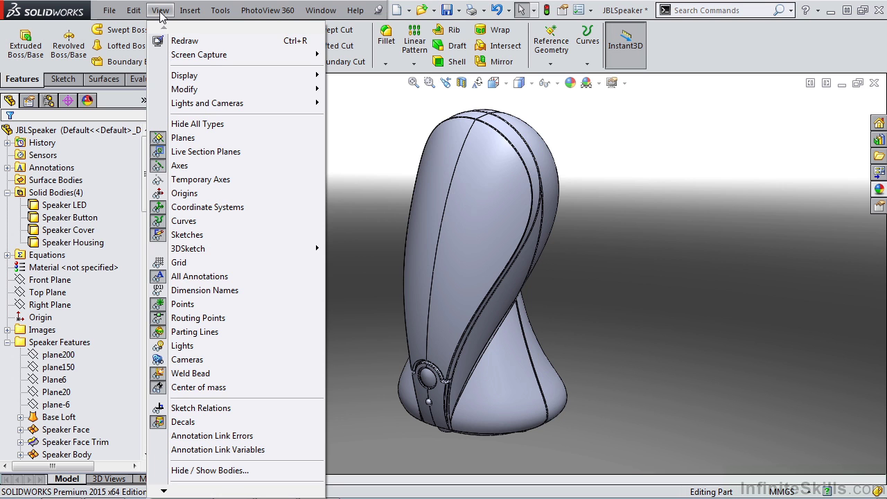
mouse_move(199, 105)
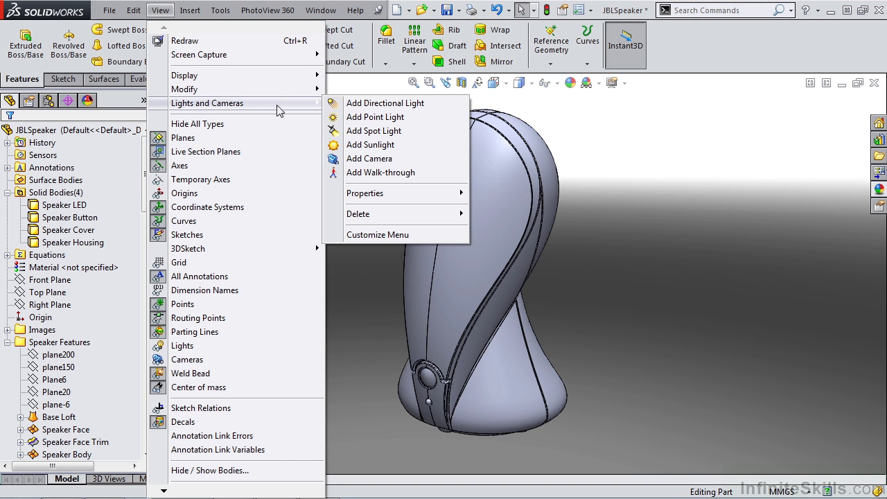
left_click(363, 160)
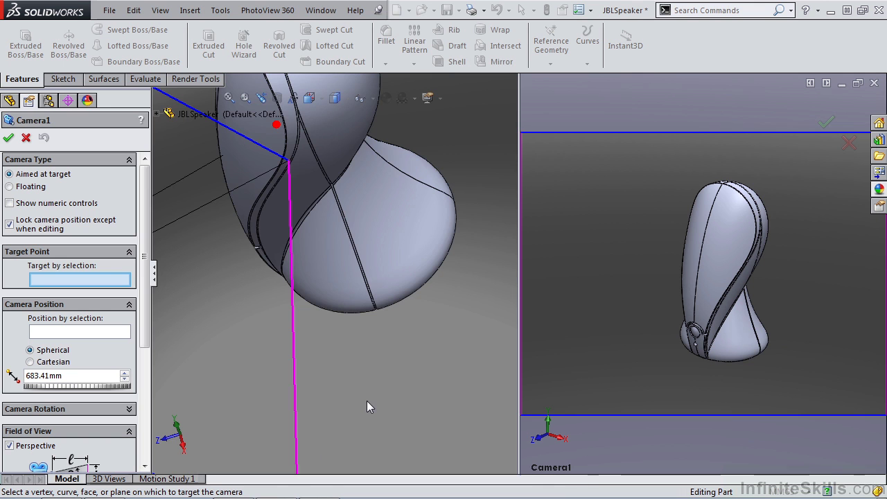
Move Camera1 closer and lower to about 539.92mm, raising its target point onto the speaker
key("ctrl+5")
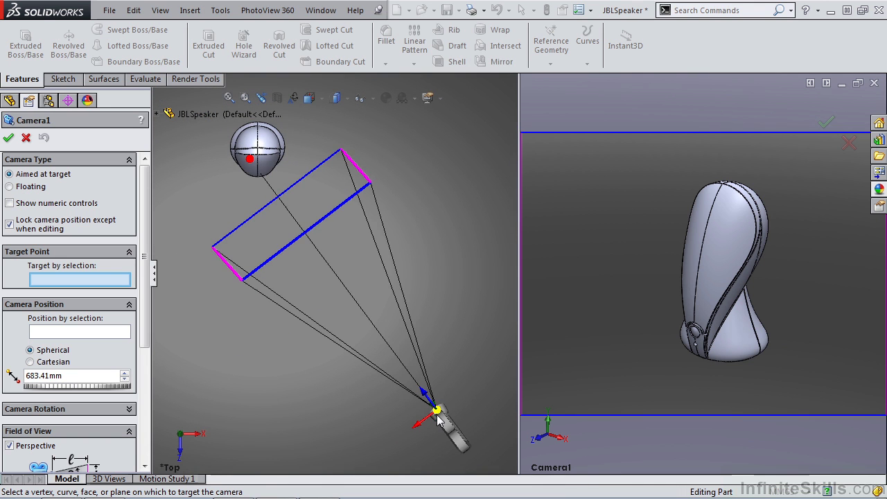
left_click_drag(435, 410, 400, 378)
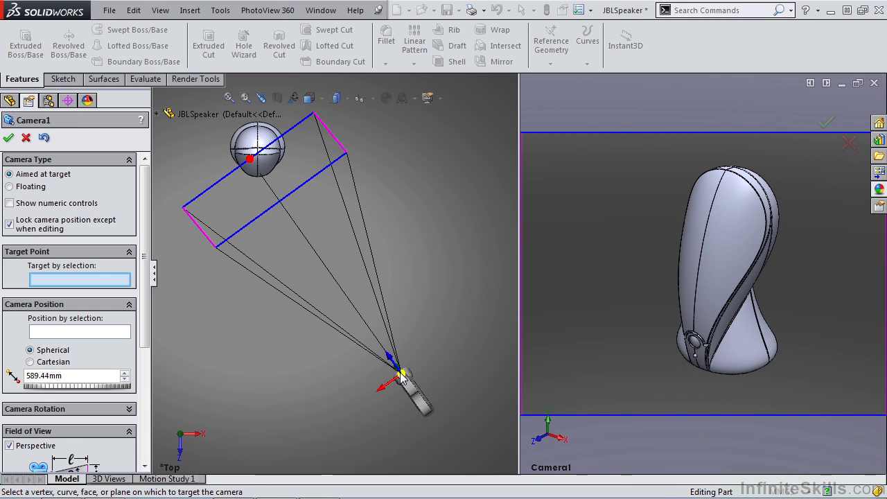
key("ctrl+1")
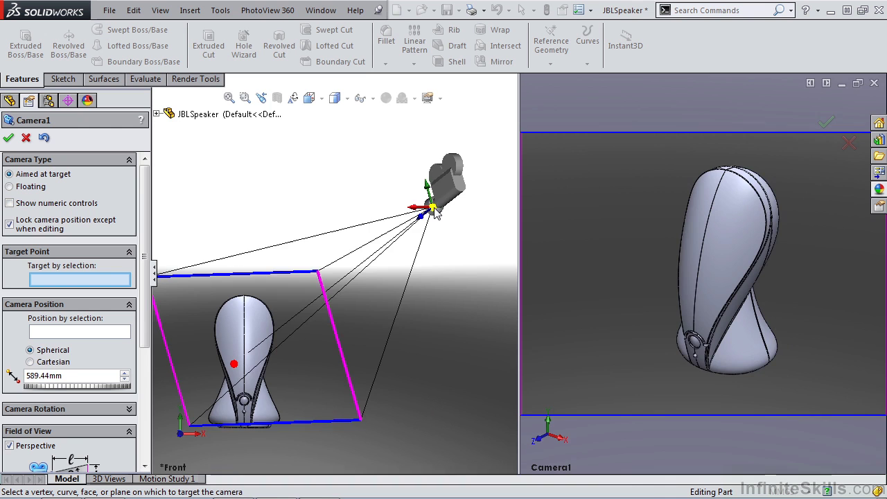
left_click_drag(435, 211, 443, 302)
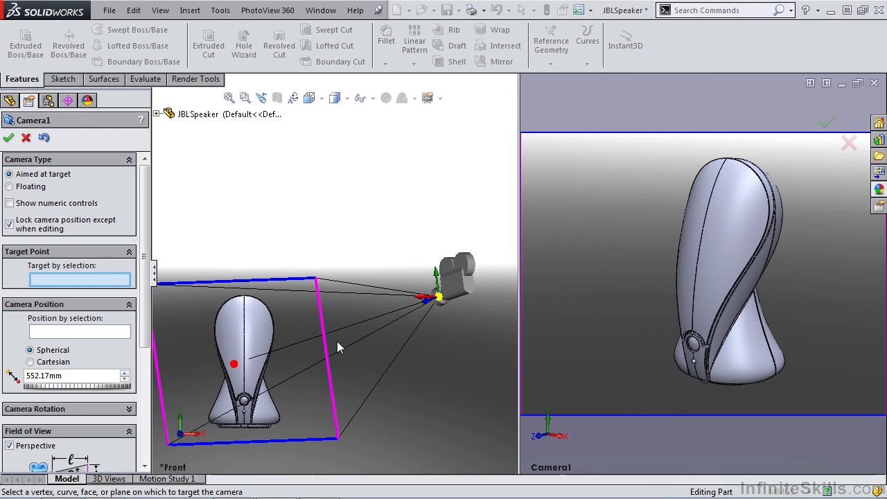
left_click_drag(234, 364, 242, 347)
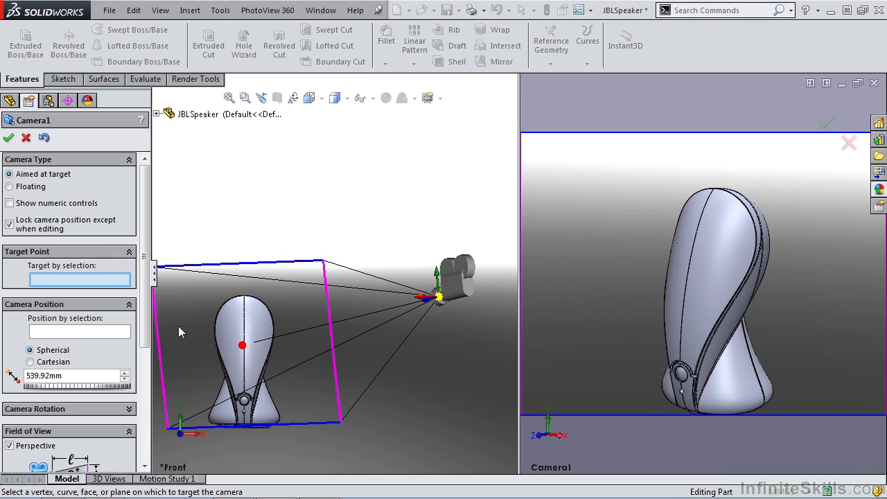
Aim Camera1 at the speaker's vertical front edge, with the target at 50 along it
left_click(245, 332)
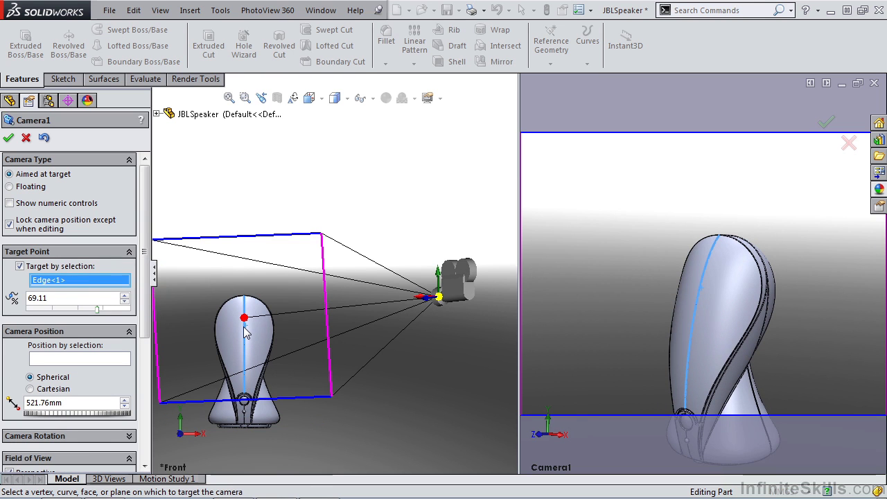
left_click_drag(244, 319, 247, 346)
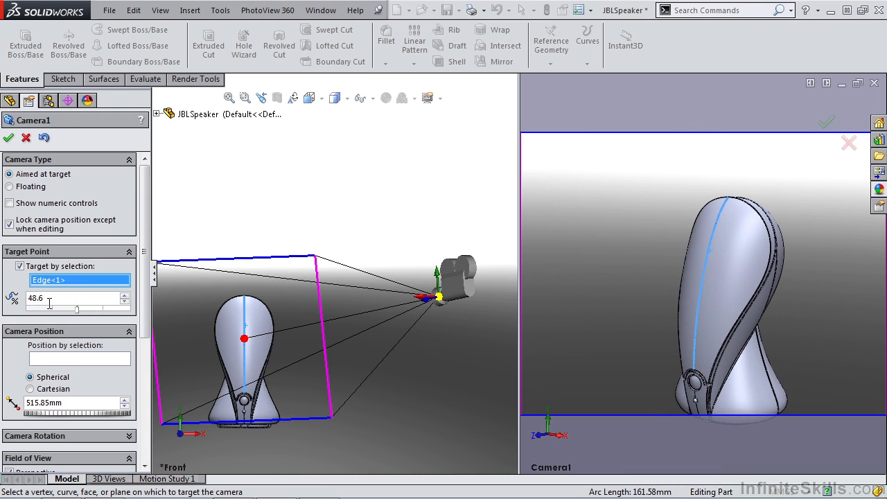
mouse_move(76, 309)
left_mouse_down()
mouse_move(54, 310)
mouse_move(77, 310)
left_mouse_up()
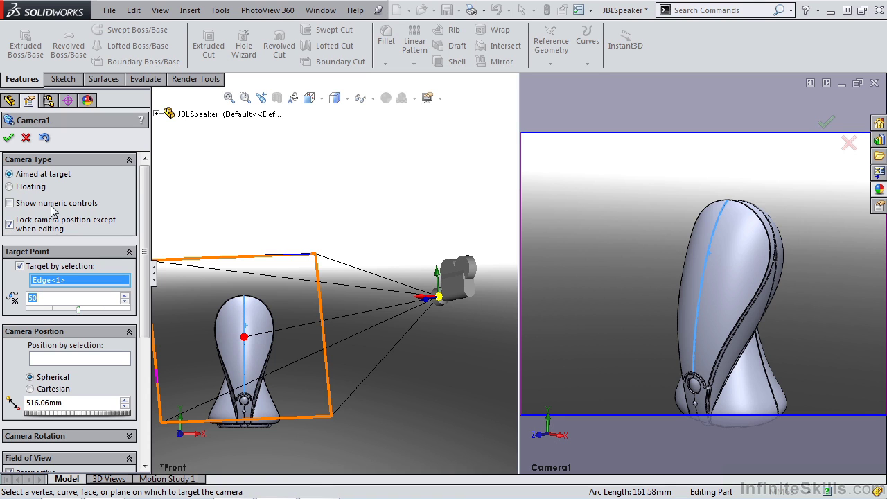
Place Camera1 numerically at 535.96mm from the target, at 36.14deg and 7.86deg
left_click(10, 203)
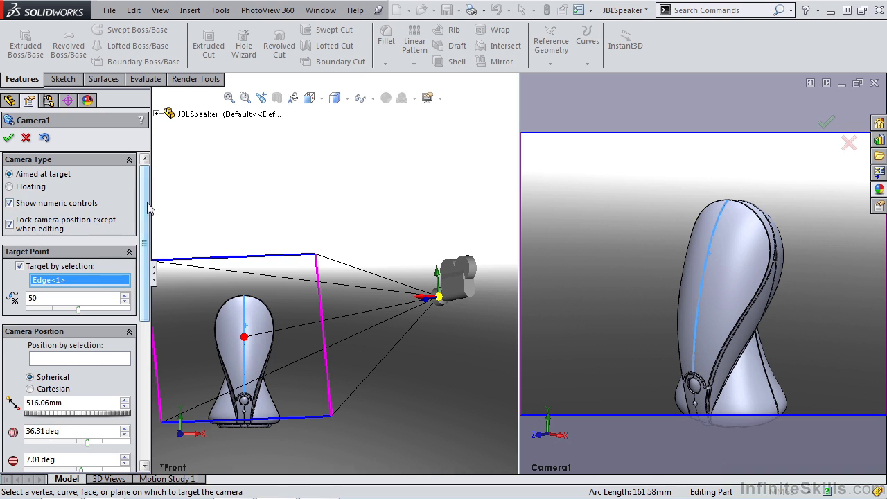
left_click_drag(146, 204, 151, 286)
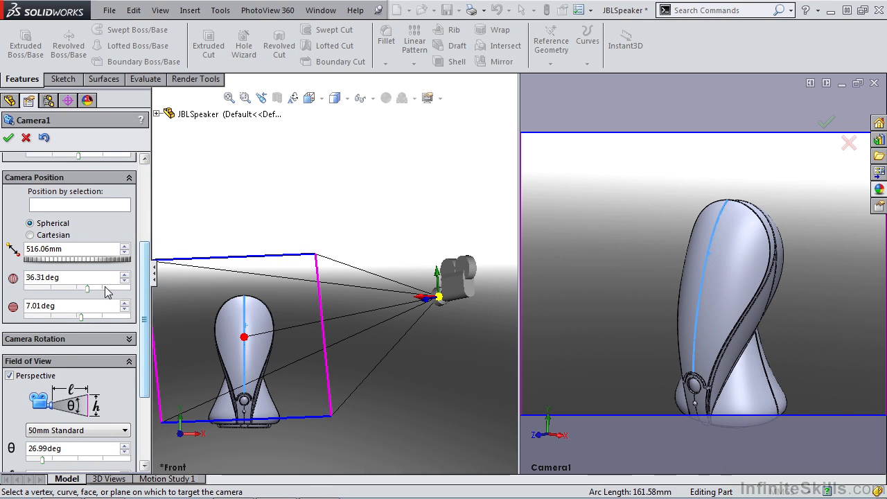
left_click_drag(88, 288, 81, 317)
scroll(126, 309, "down", 1)
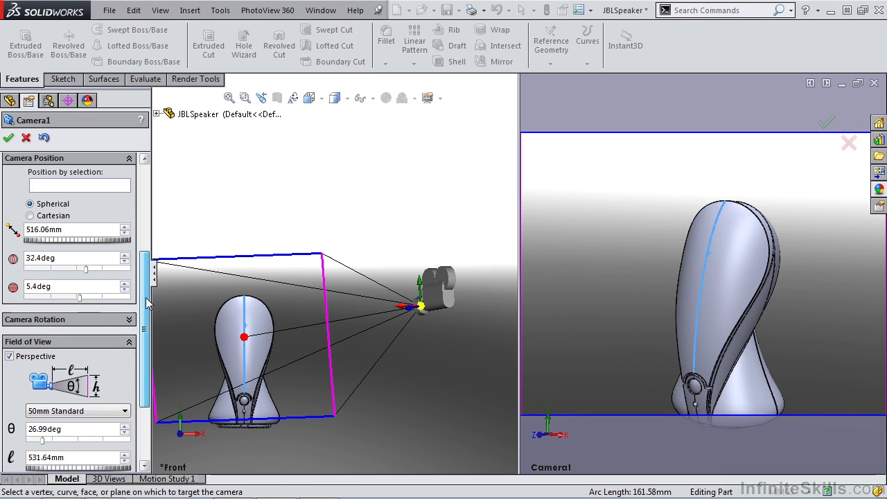
left_click_drag(421, 312, 445, 300)
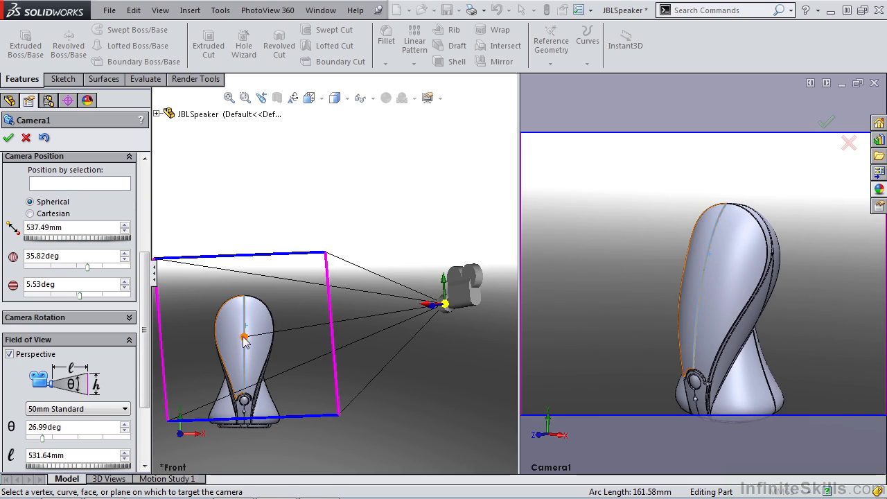
left_click_drag(245, 339, 248, 356)
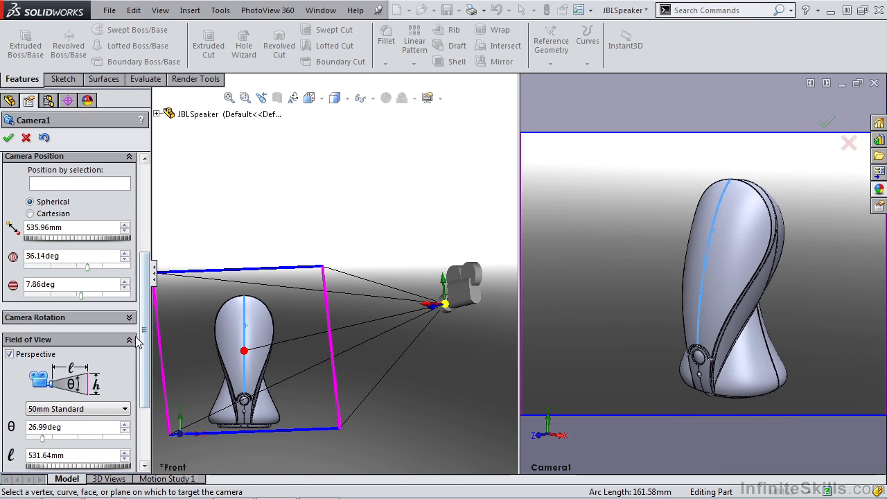
Try rolling Camera1, then set its roll back to 0deg
left_click(129, 317)
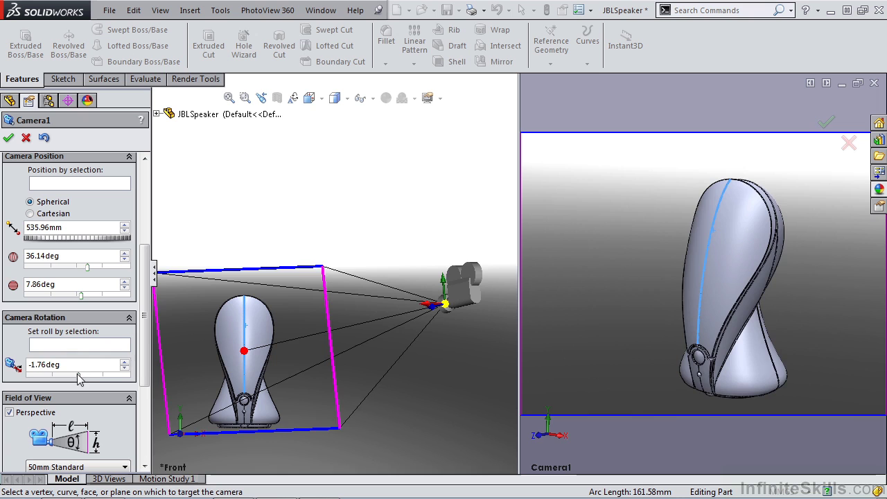
mouse_move(79, 375)
left_mouse_down()
mouse_move(91, 376)
mouse_move(73, 377)
left_mouse_up()
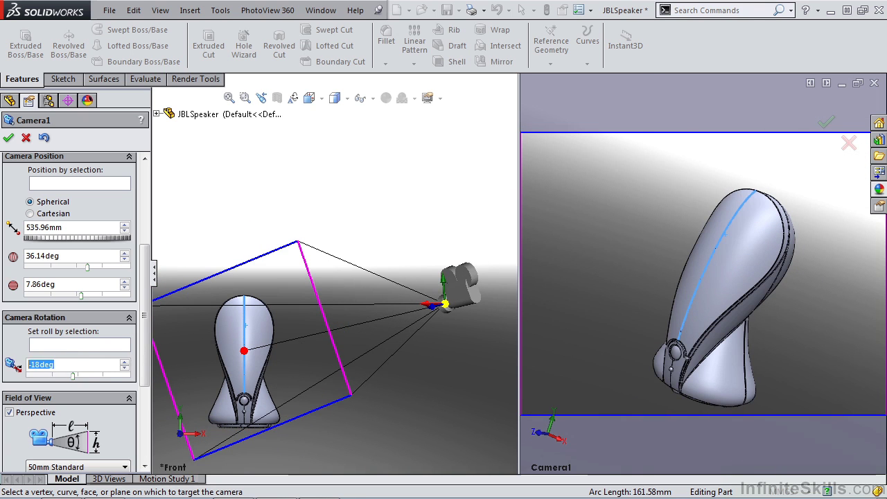
type("0")
key("Return")
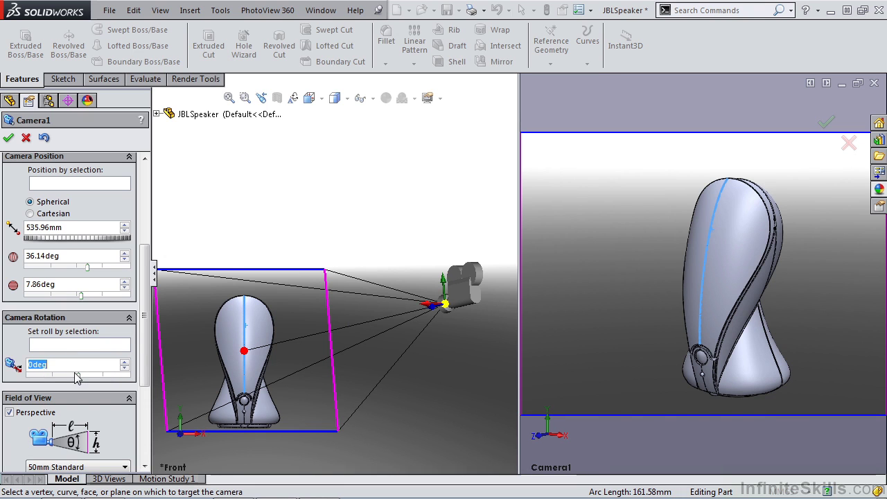
left_click(129, 317)
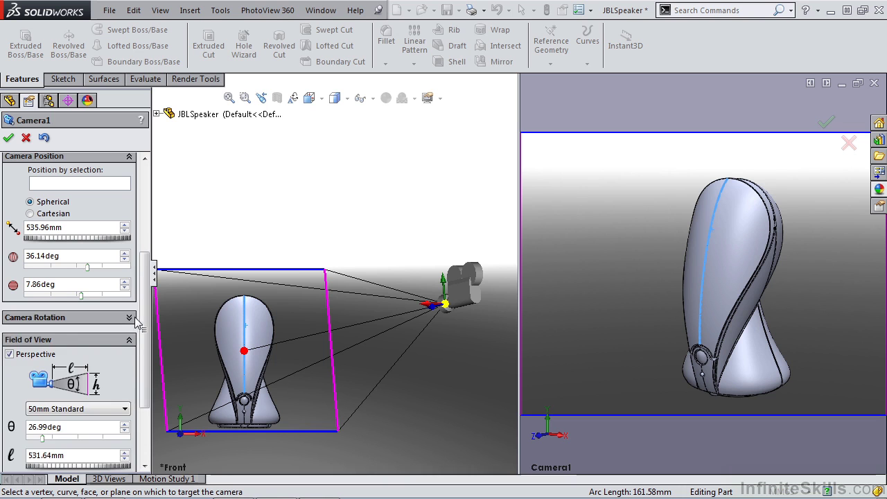
Try the 24mm, 200mm and 35mm lens presets, then set a custom view angle of about 34deg
left_click_drag(145, 325, 146, 379)
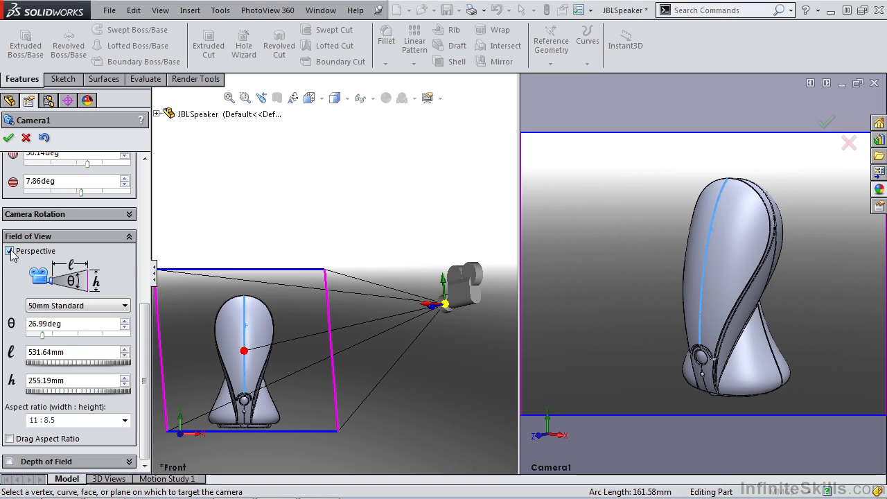
left_click(113, 307)
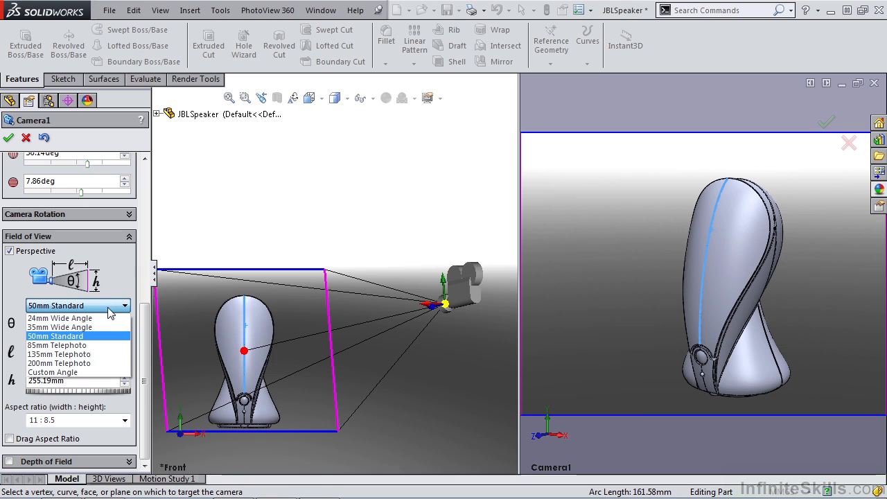
left_click(111, 318)
left_click(119, 307)
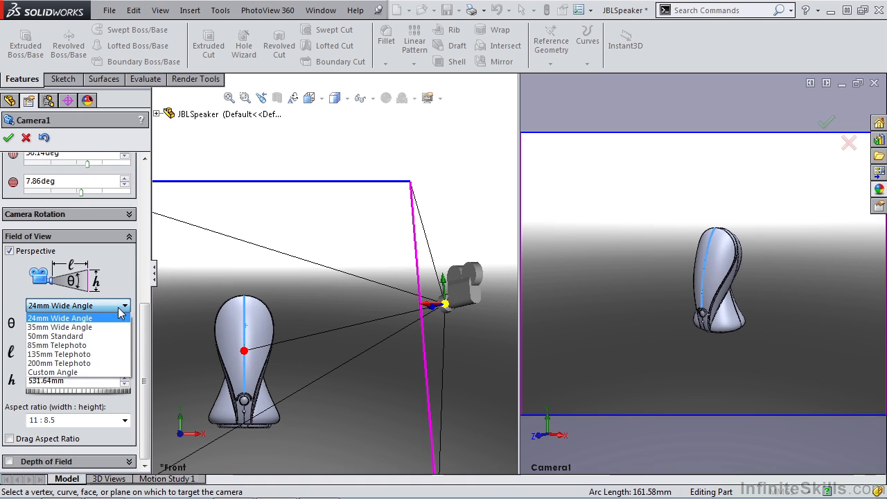
left_click(82, 363)
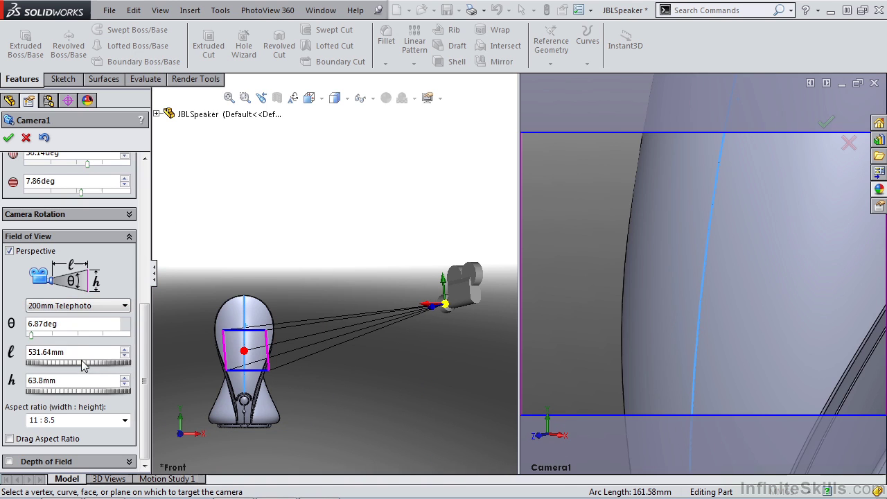
left_click(95, 306)
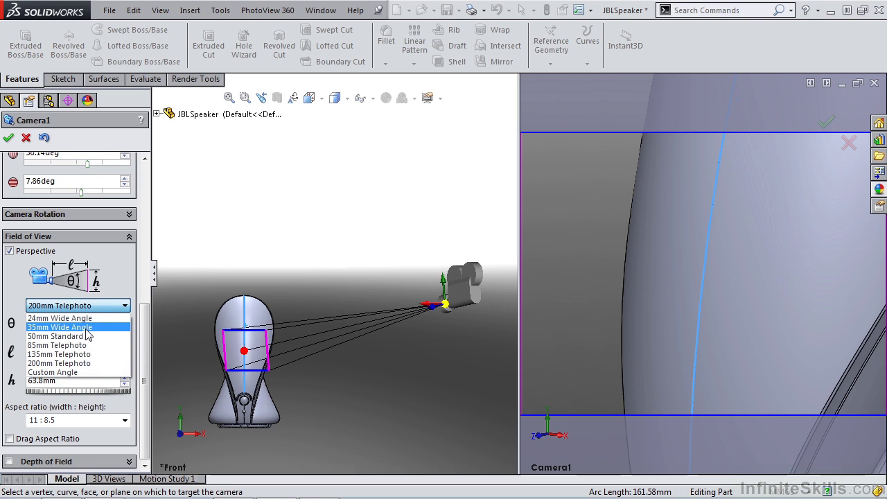
left_click(69, 327)
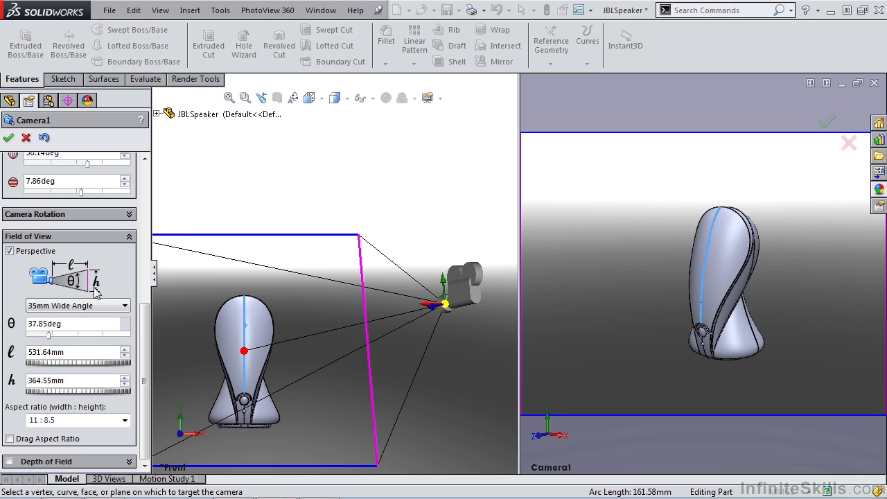
mouse_move(49, 334)
left_mouse_down()
mouse_move(73, 336)
mouse_move(46, 335)
left_mouse_up()
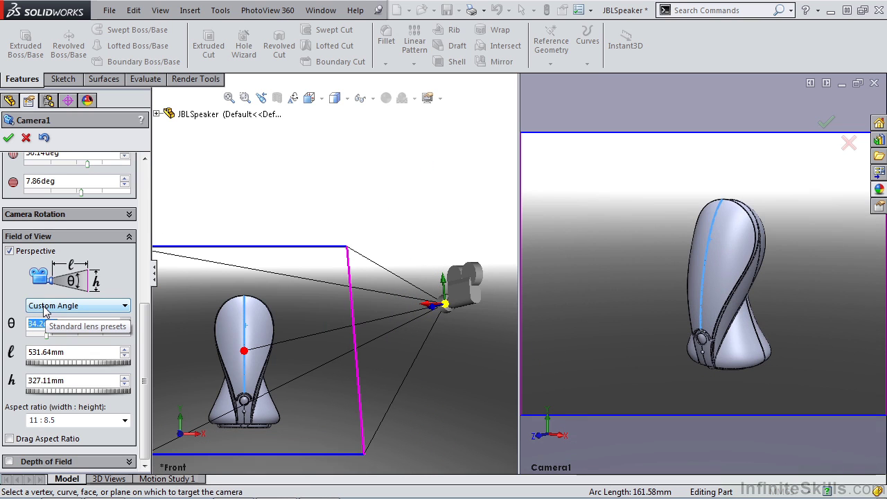
Use the 35mm Wide Angle lens with 721.64mm distance and 494.84mm height
left_click(44, 307)
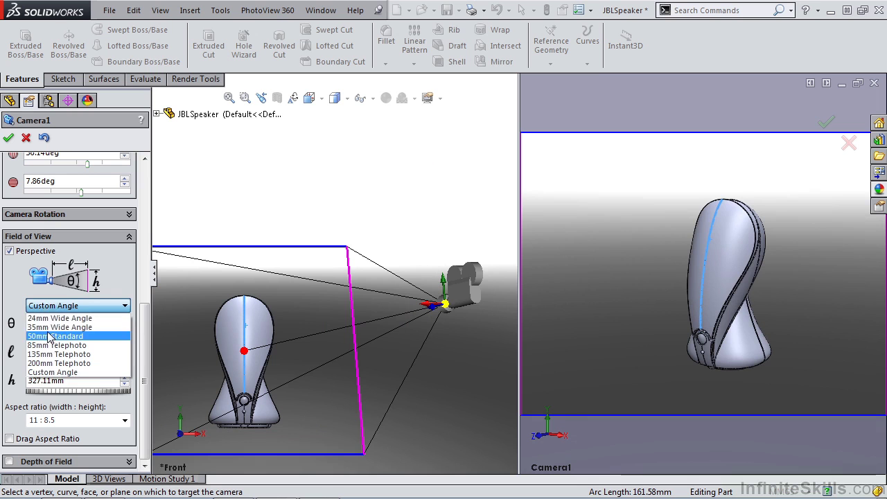
left_click(34, 328)
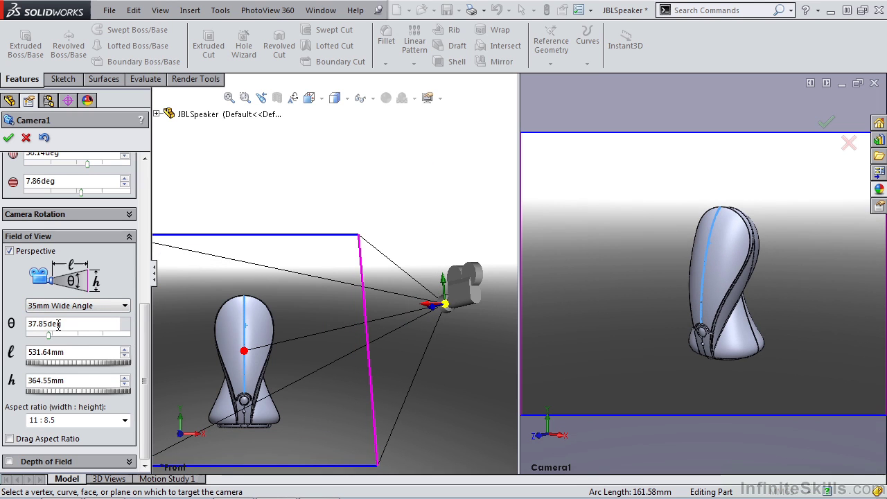
left_click_drag(42, 368, 61, 395)
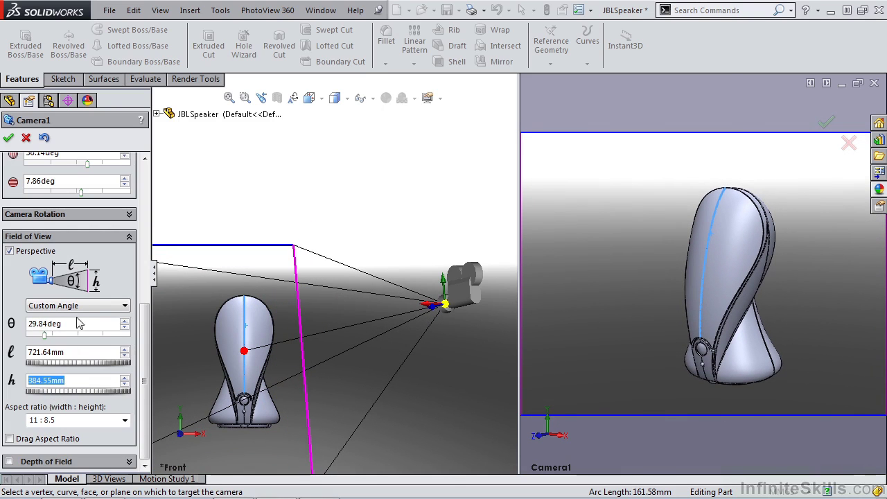
left_click(77, 306)
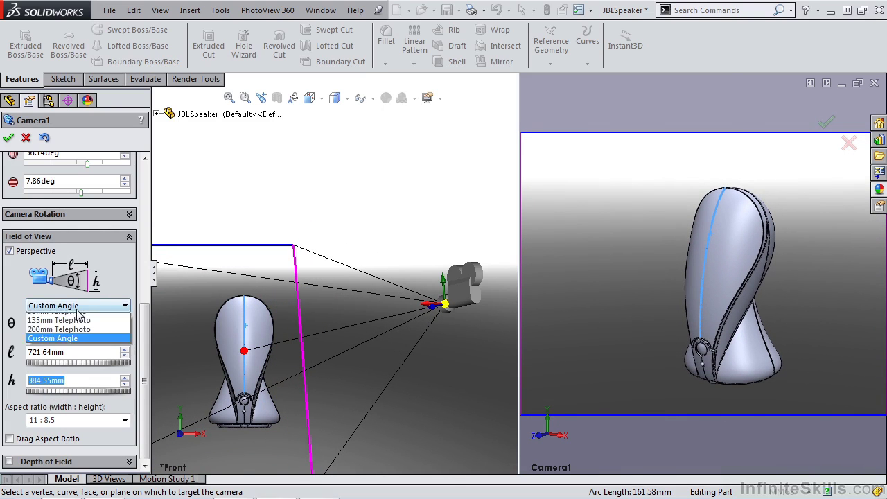
left_click(66, 327)
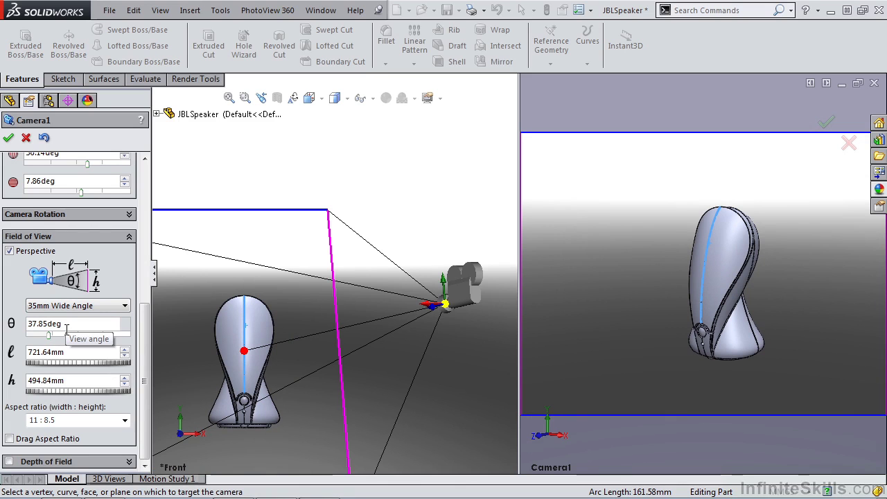
Try a 16:9 frame, then set Camera1's aspect ratio to 4:3
left_click(125, 421)
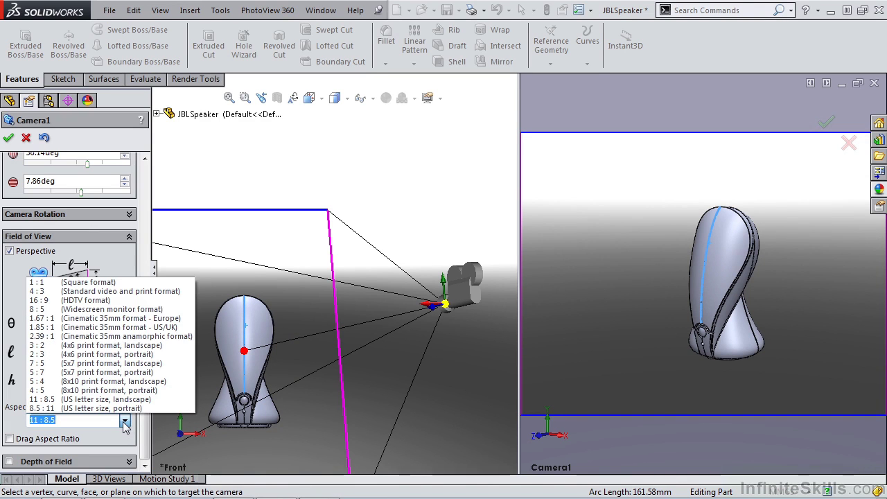
left_click(80, 303)
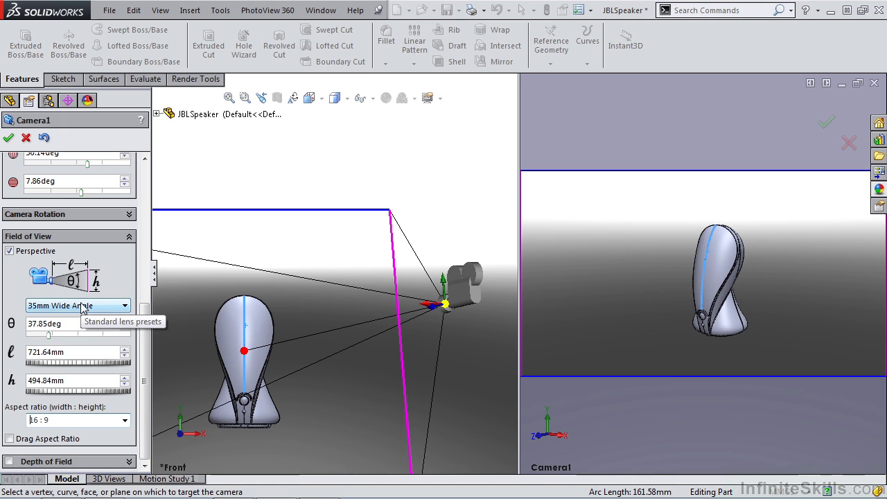
left_click(125, 422)
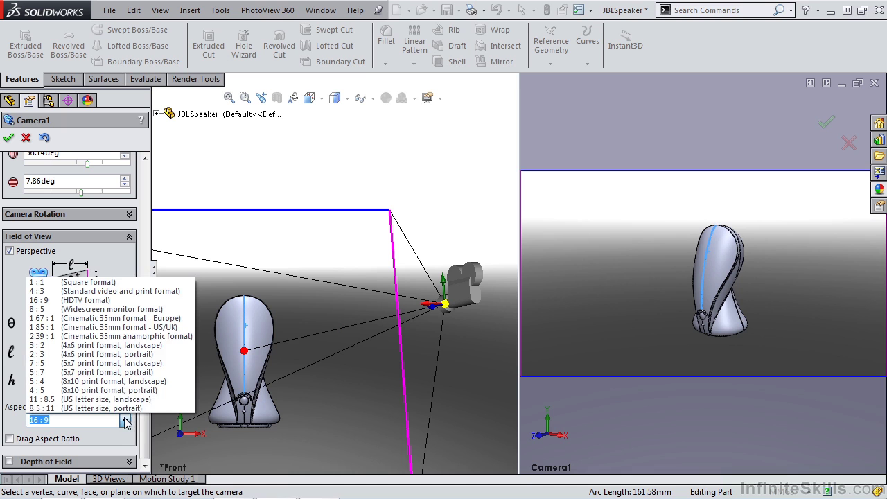
left_click(98, 293)
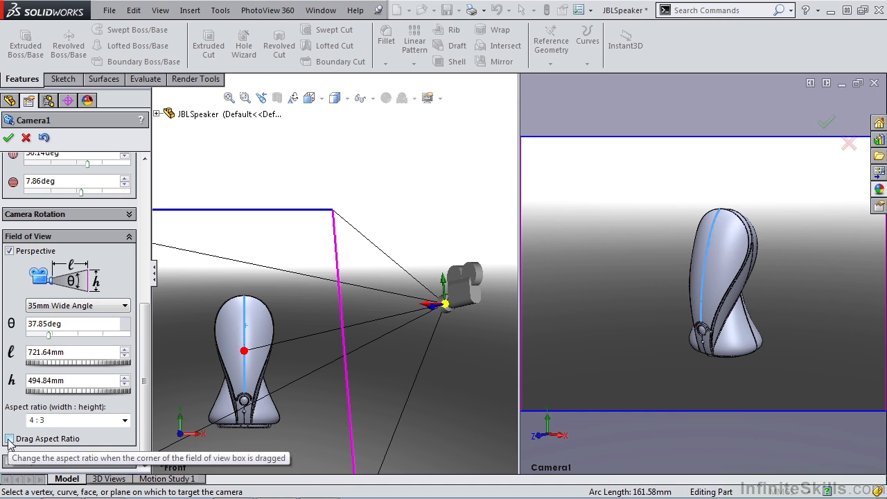
Drag-resize the frame to a 31.62deg custom angle, then restore 4:3 and turn off Drag Aspect Ratio
left_click(9, 439)
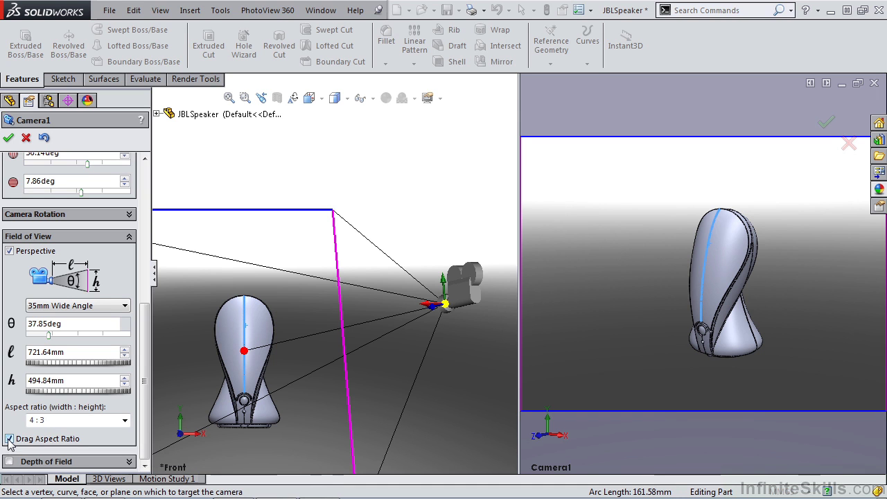
scroll(153, 374, "up", 5)
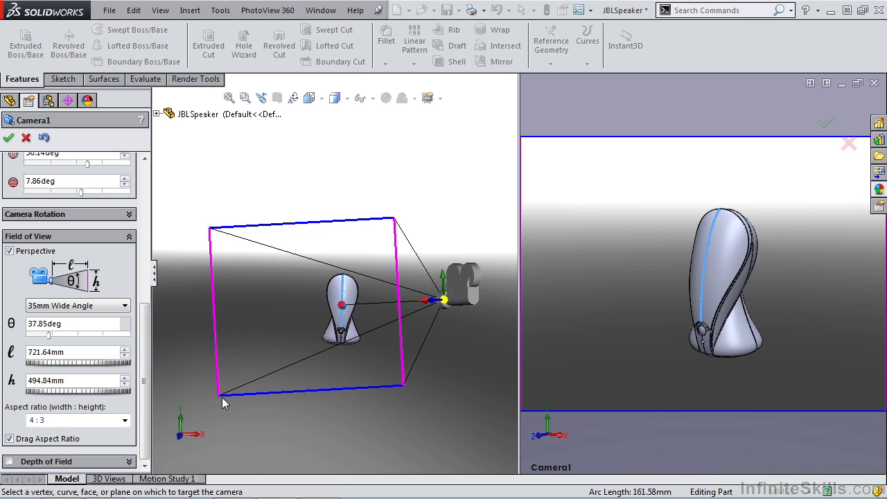
left_click(9, 439)
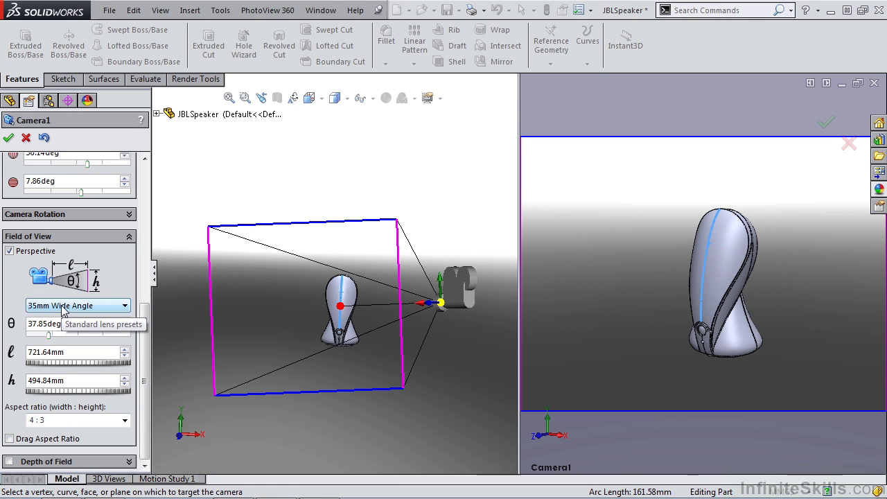
left_click(9, 439)
left_click_drag(217, 401, 185, 397)
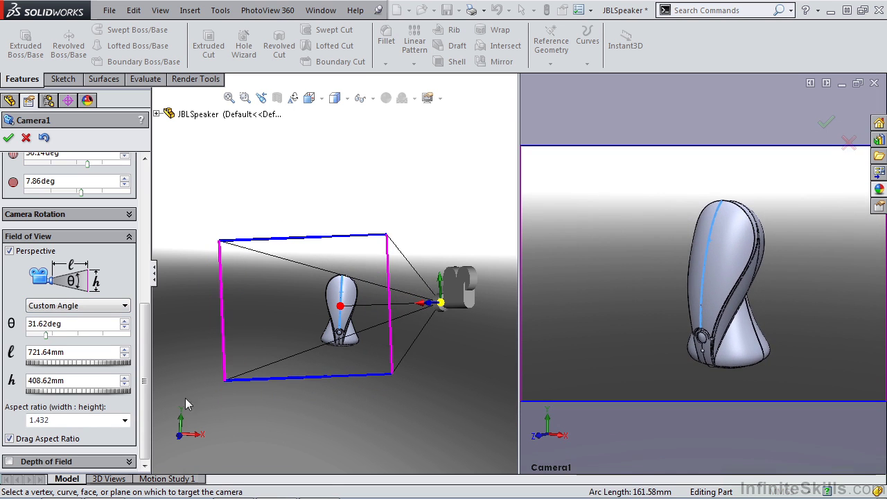
left_click(125, 420)
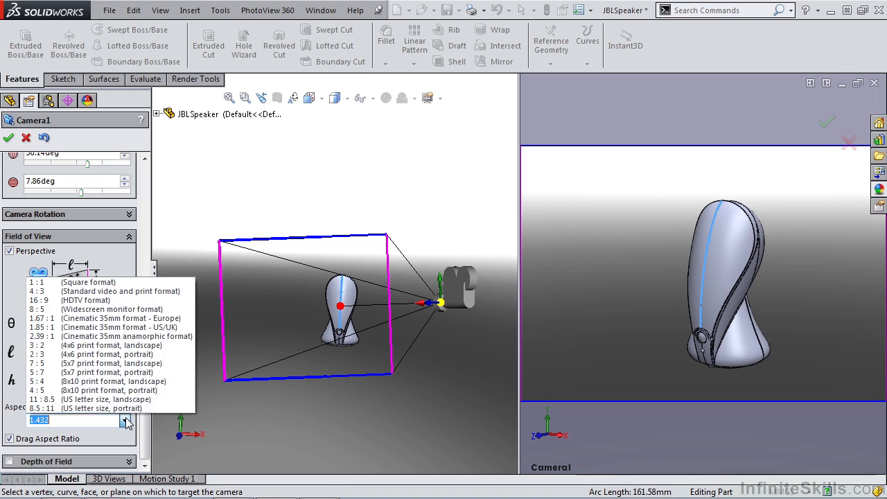
left_click(82, 295)
left_click(10, 439)
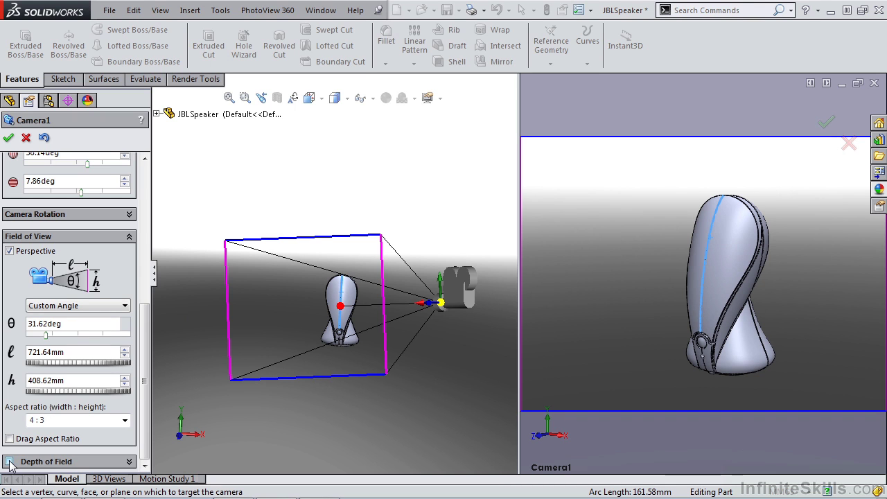
Enable Camera1's depth of field, adjust its focus distance, and view the setup from Top
left_click(9, 462)
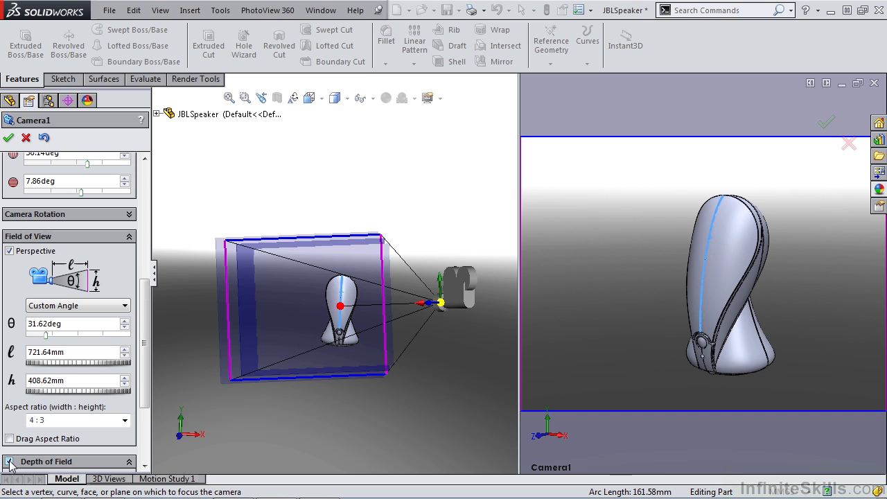
left_click_drag(145, 398, 149, 449)
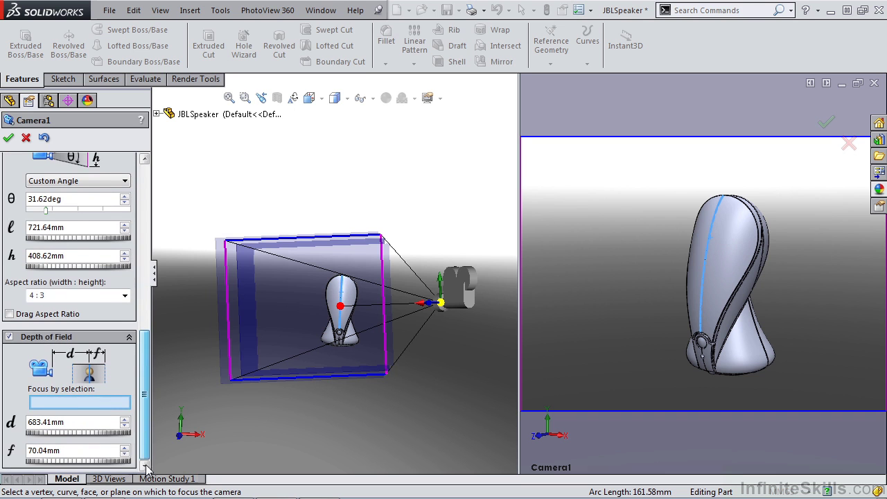
key("ctrl+5")
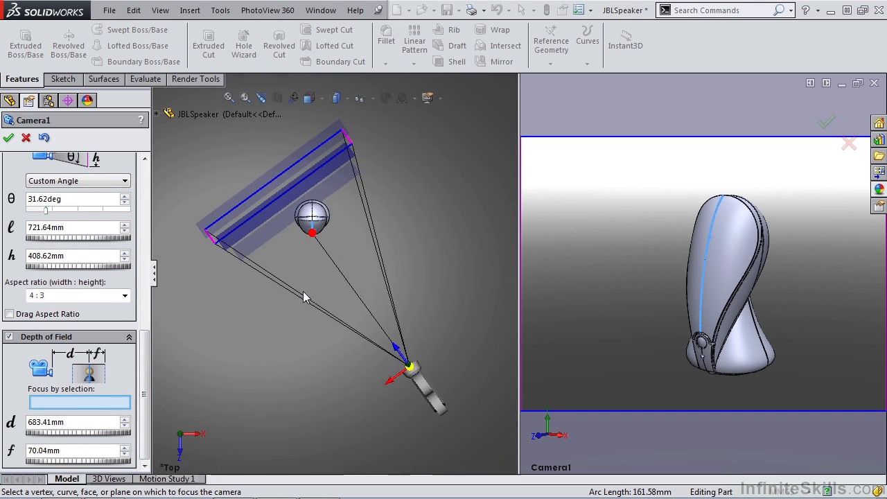
scroll(313, 175, "down", 2)
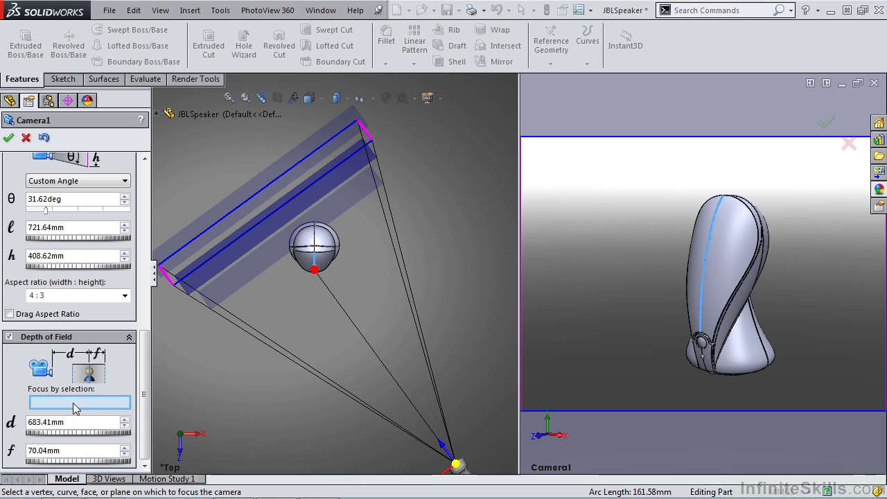
Pull Camera1's depth-of-field focus distance closer, to about 567.41mm
left_click_drag(121, 434, 39, 435)
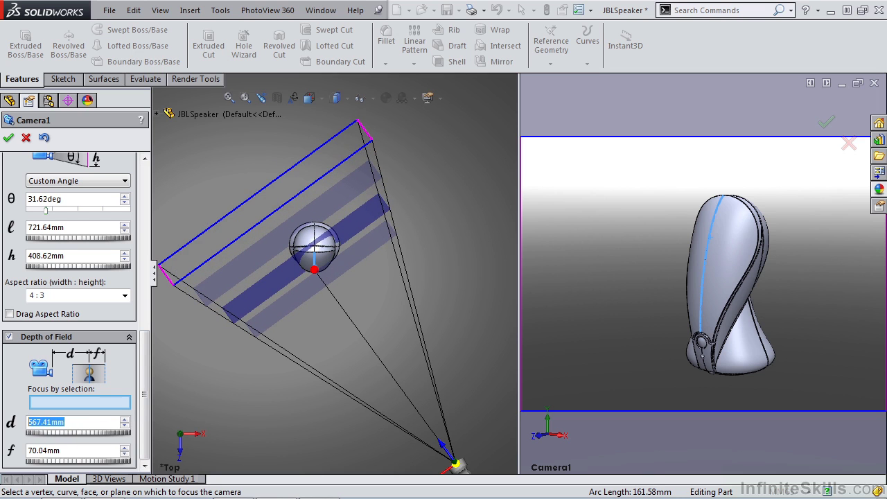
Commit Camera1's focus distance at 565mm and show the speaker from the front
type("565")
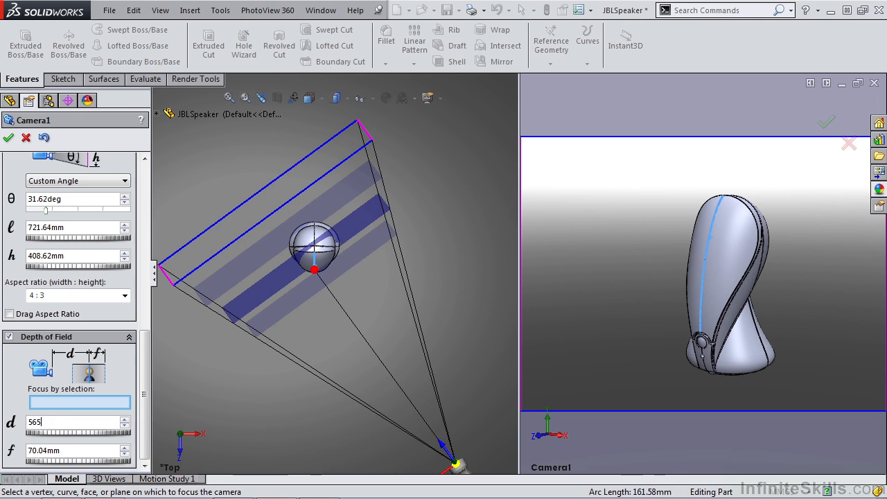
key("Return")
key("ctrl+7")
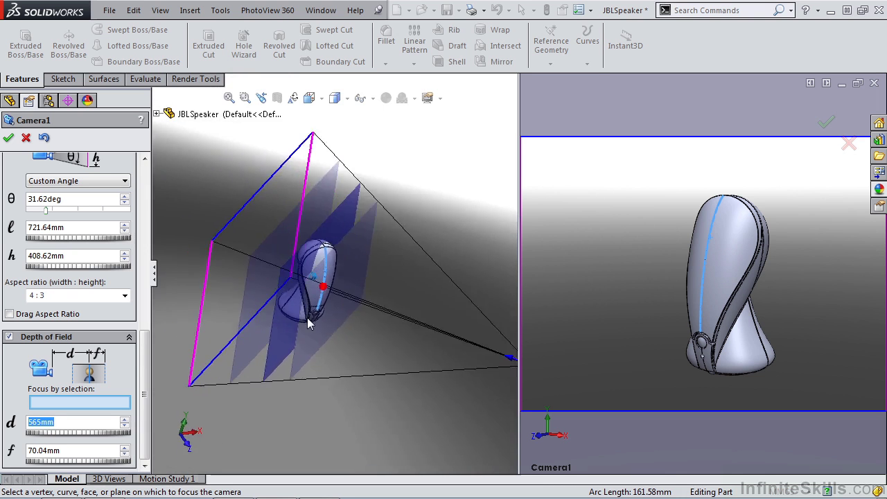
key("ctrl+1")
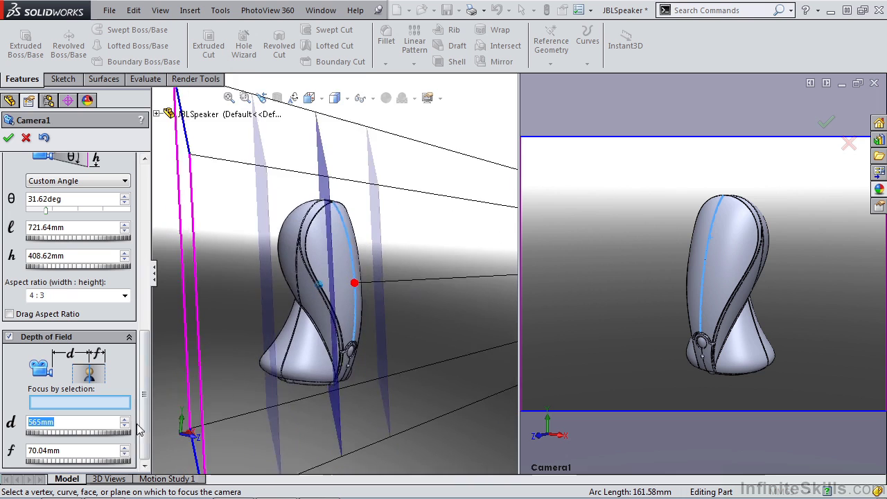
Narrow the depth of field to about 22mm and rotate around the speaker to inspect the focus band
left_click_drag(112, 462, 108, 464)
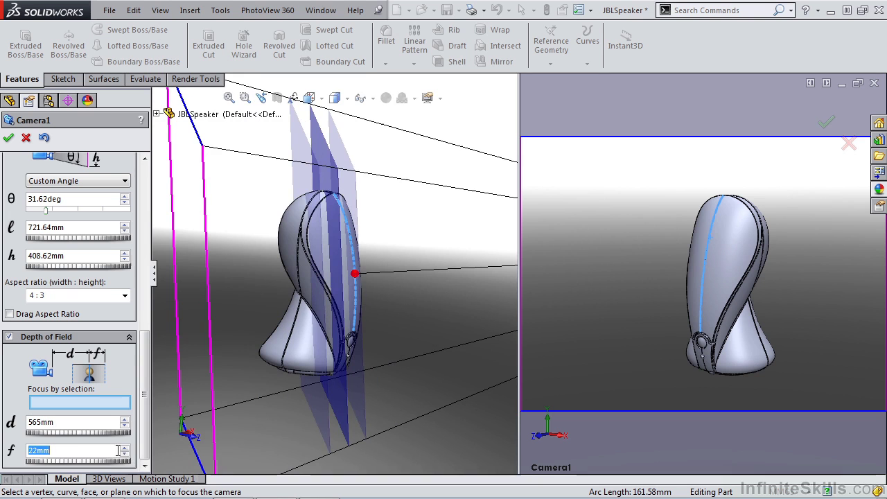
scroll(355, 309, "down", 4)
scroll(360, 300, "down", 3)
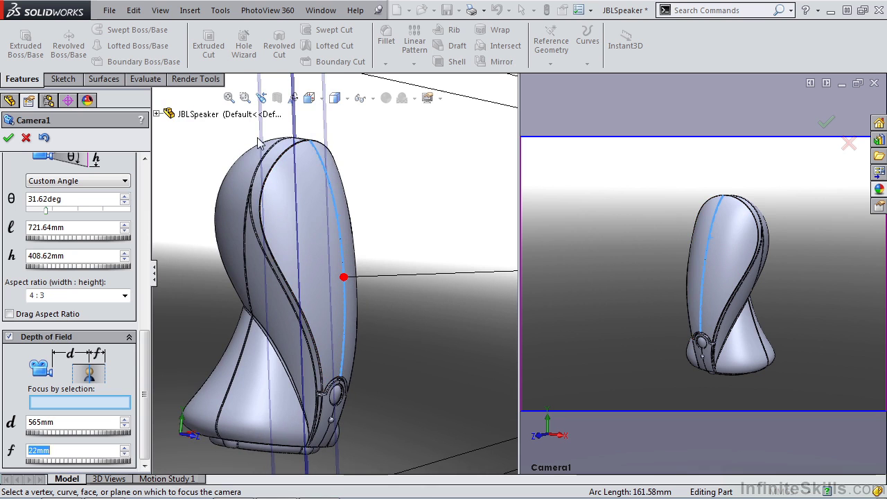
left_click(353, 215)
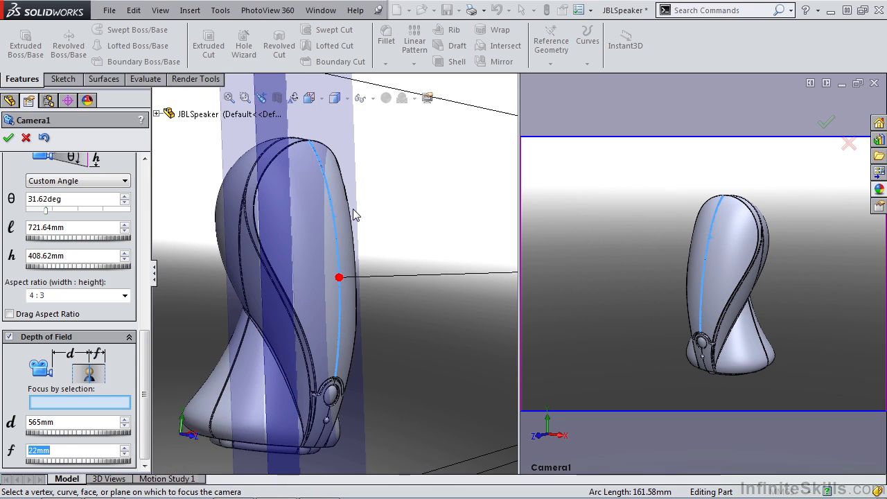
key("Left")
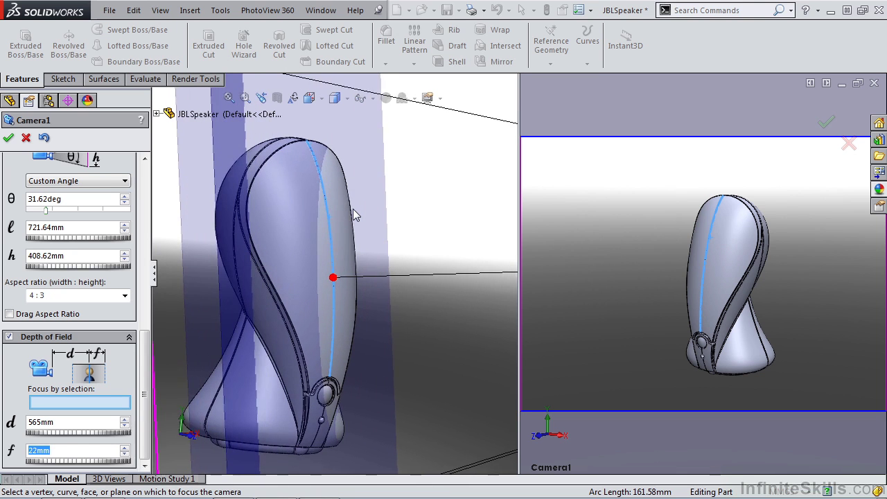
key("Left")
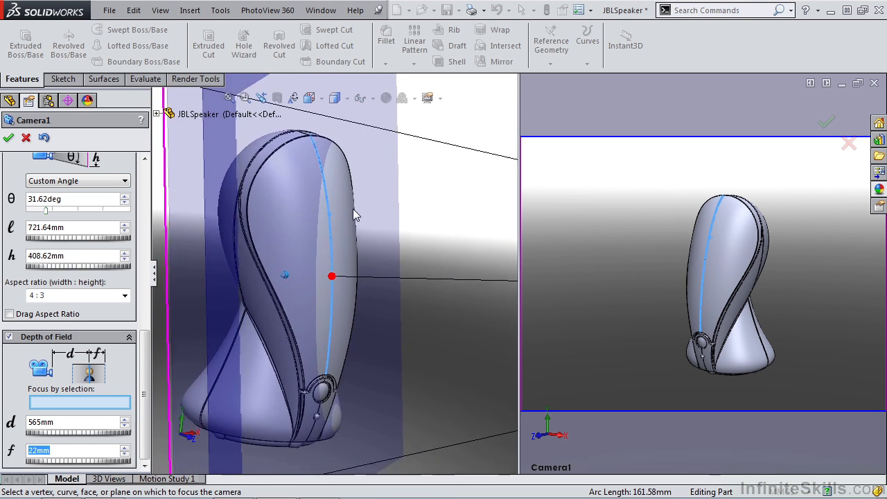
key("Left")
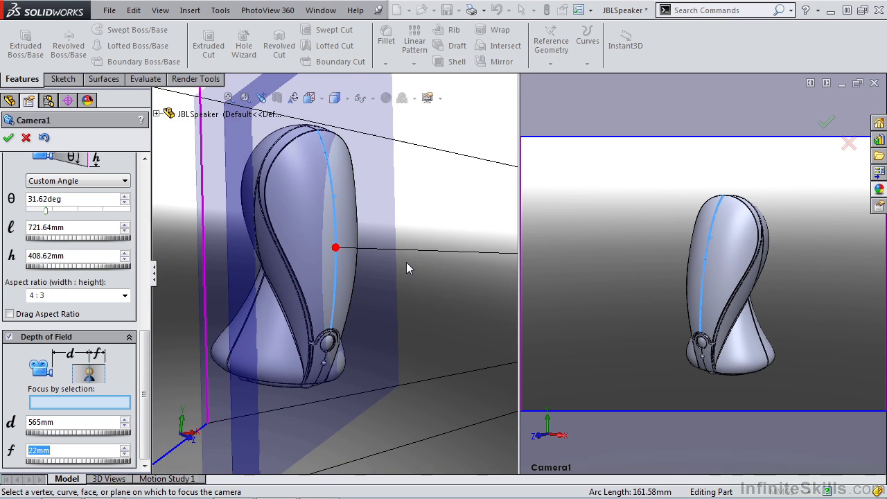
Turn off depth of field, finish Camera1, and view the speaker through Camera1
left_click(9, 337)
left_click(9, 139)
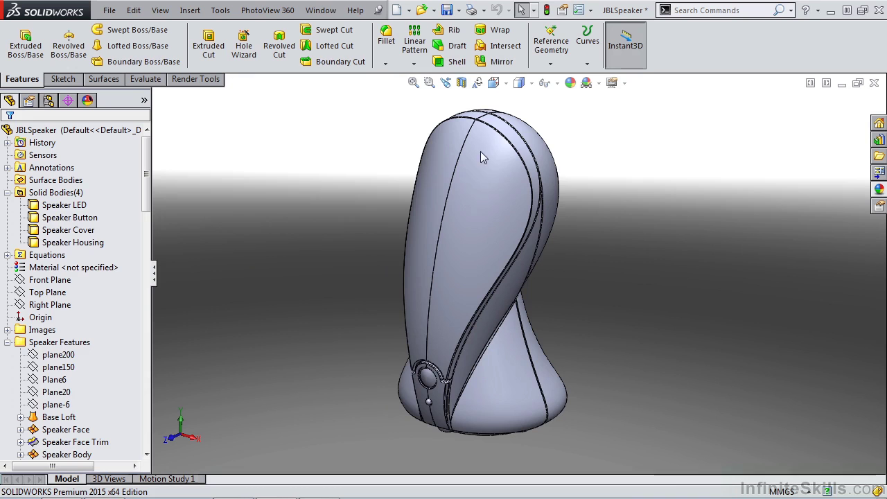
left_click(508, 83)
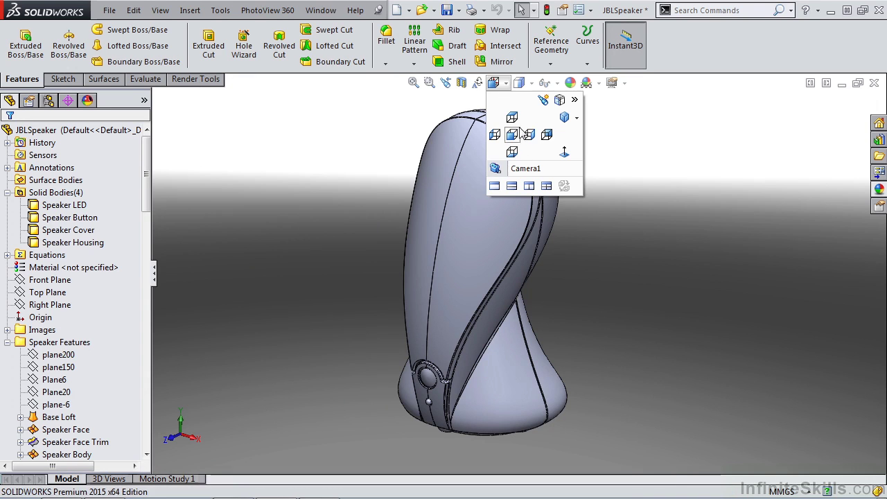
left_click(525, 170)
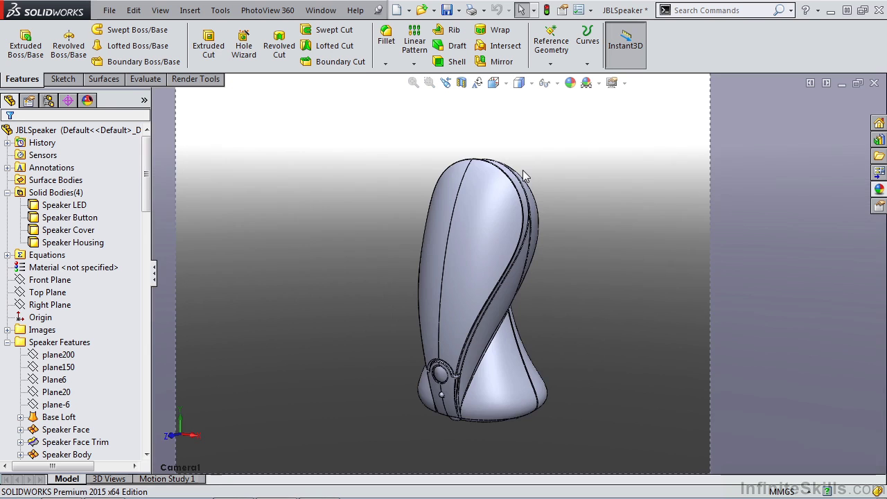
Check the top, front and right views, then return to the Camera1 view
key("ctrl+5")
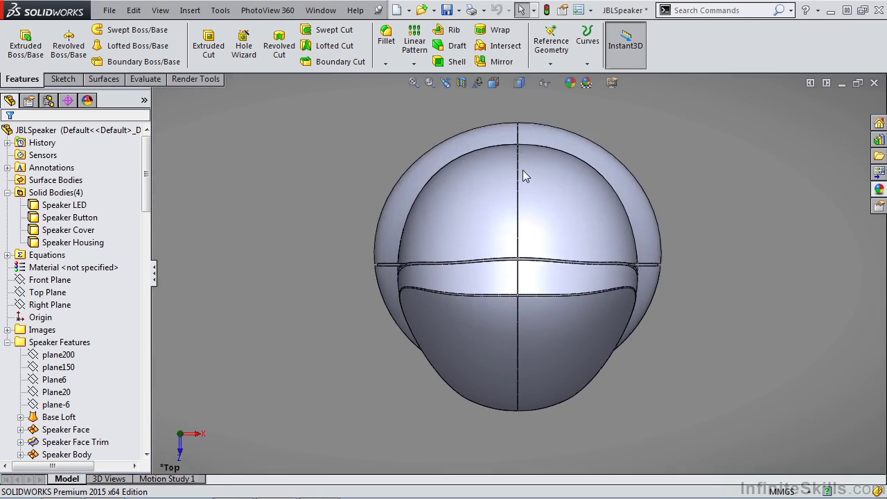
key("ctrl+1")
key("ctrl+4")
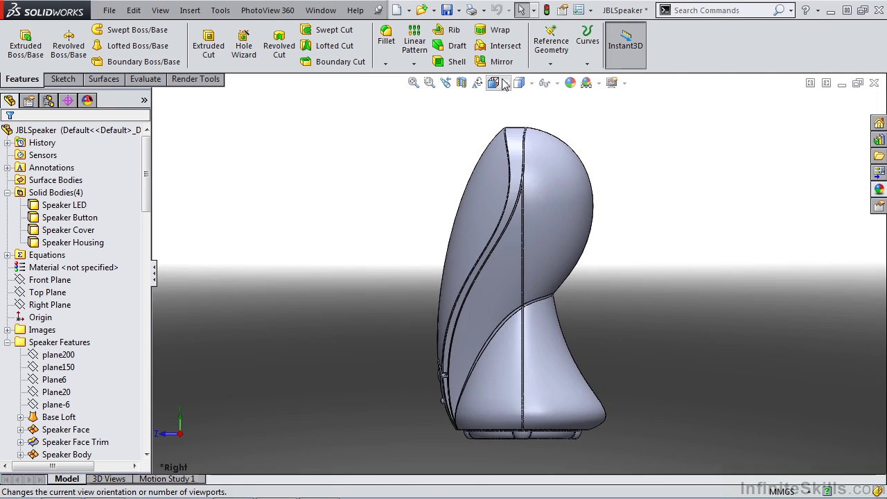
left_click(493, 82)
left_click(524, 168)
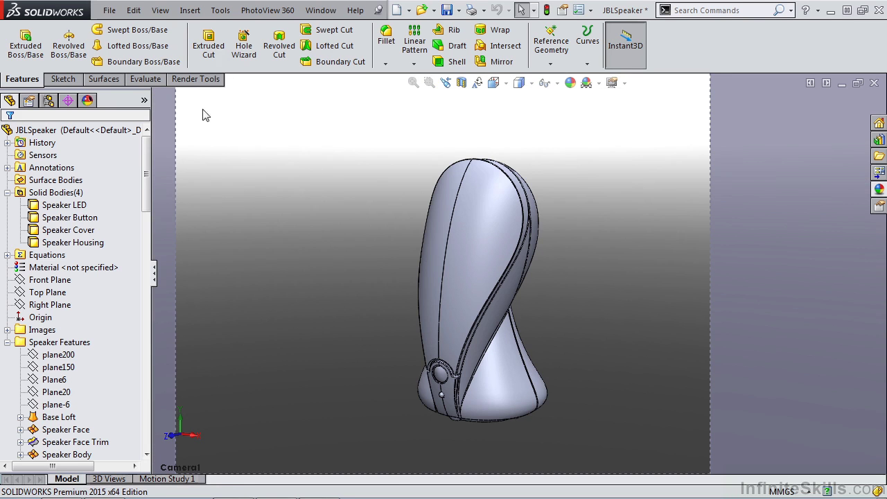
left_click(160, 11)
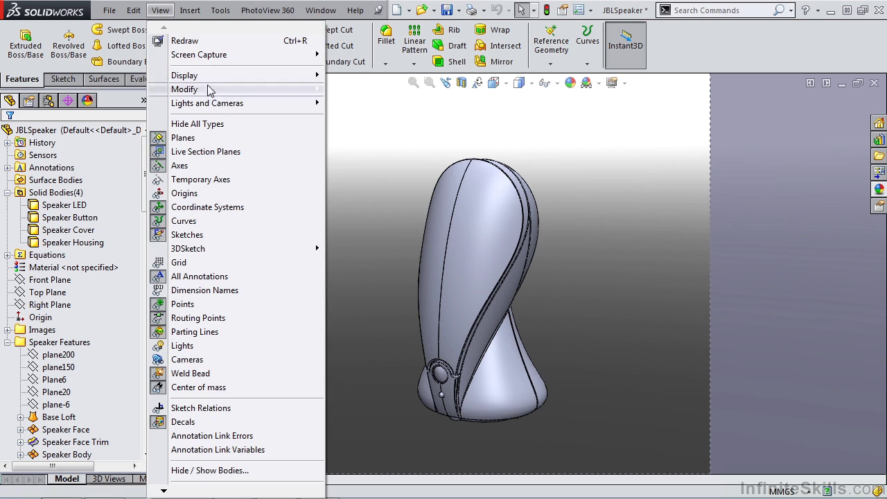
mouse_move(215, 104)
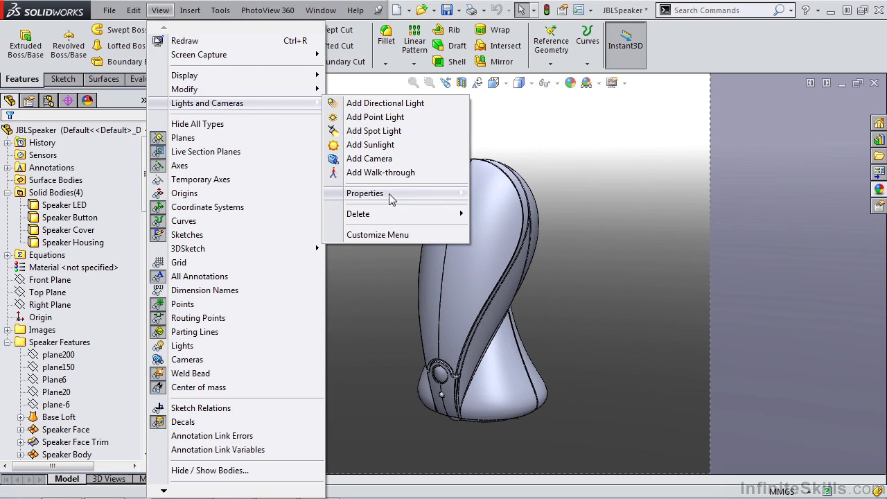
mouse_move(390, 197)
left_click(507, 234)
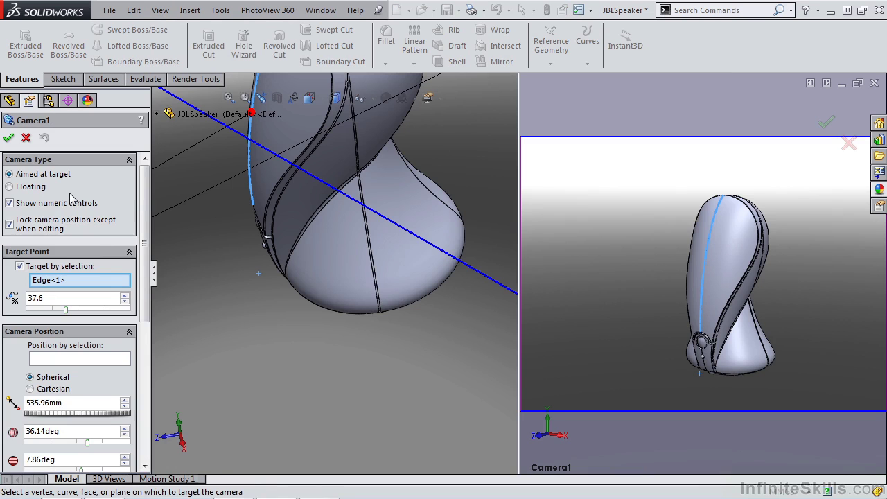
left_click(8, 138)
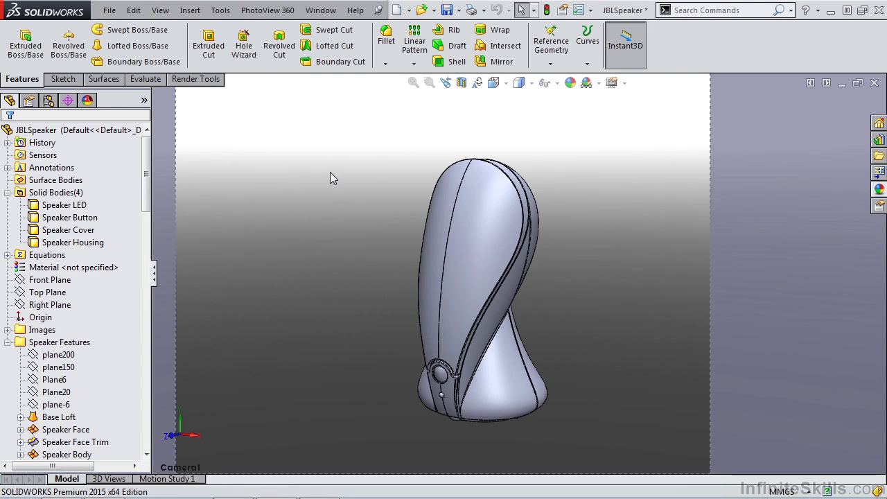